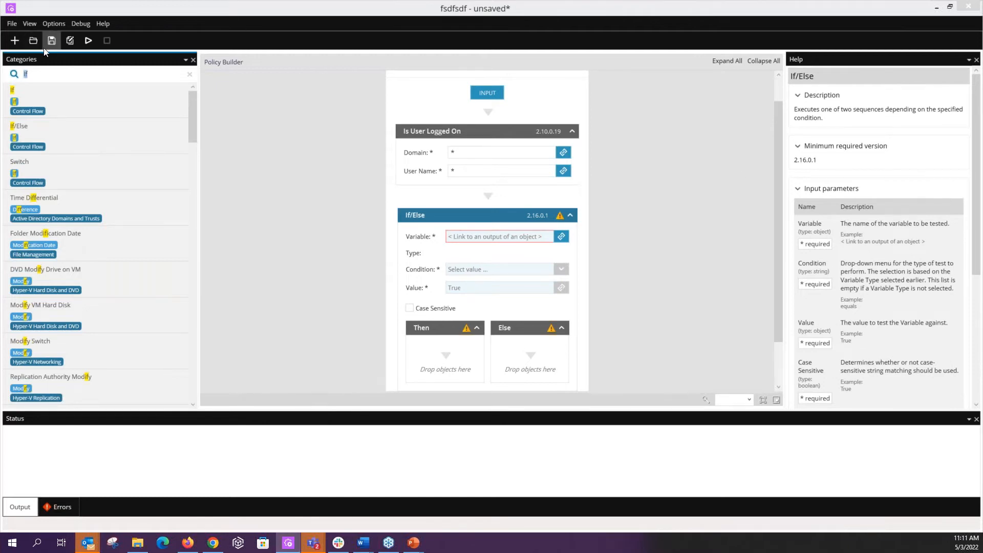
# Step: Find the Prompt object and add it to the Then branch of the If/Else block
pyautogui.press('BackSpace')
pyautogui.press('BackSpace')
pyautogui.write('Prmp')
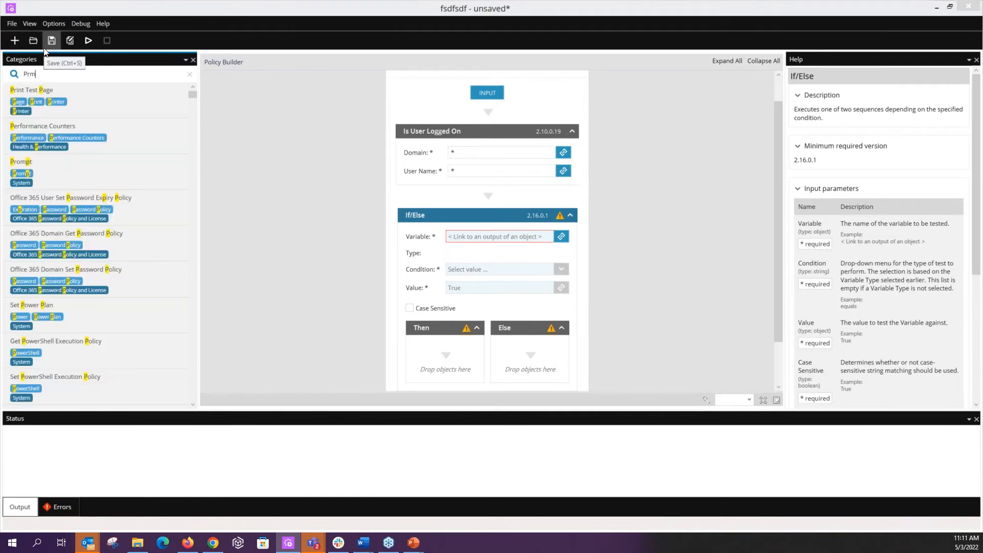
pyautogui.press('BackSpace')
pyautogui.press('BackSpace')
pyautogui.write('om')
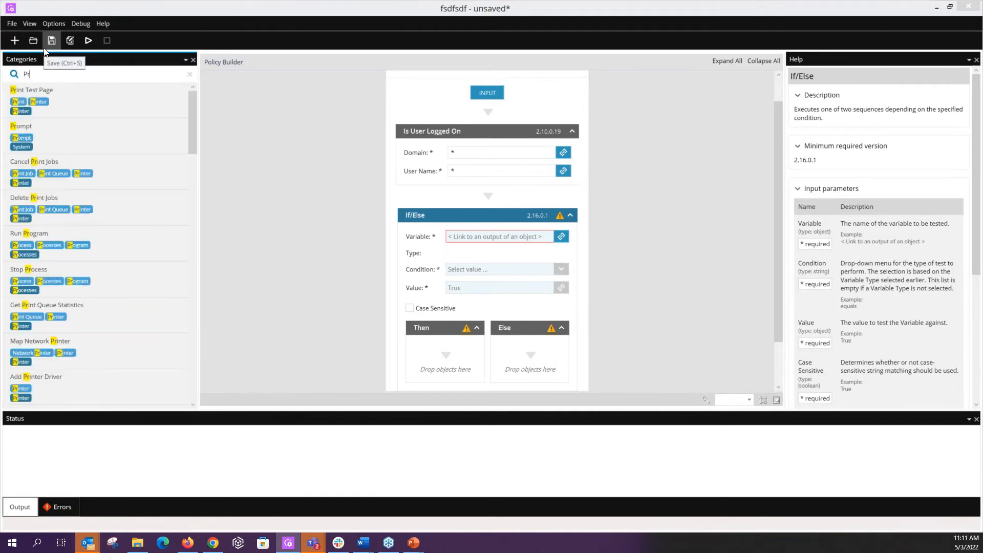
pyautogui.moveTo(62, 101); pyautogui.dragTo(444, 356)
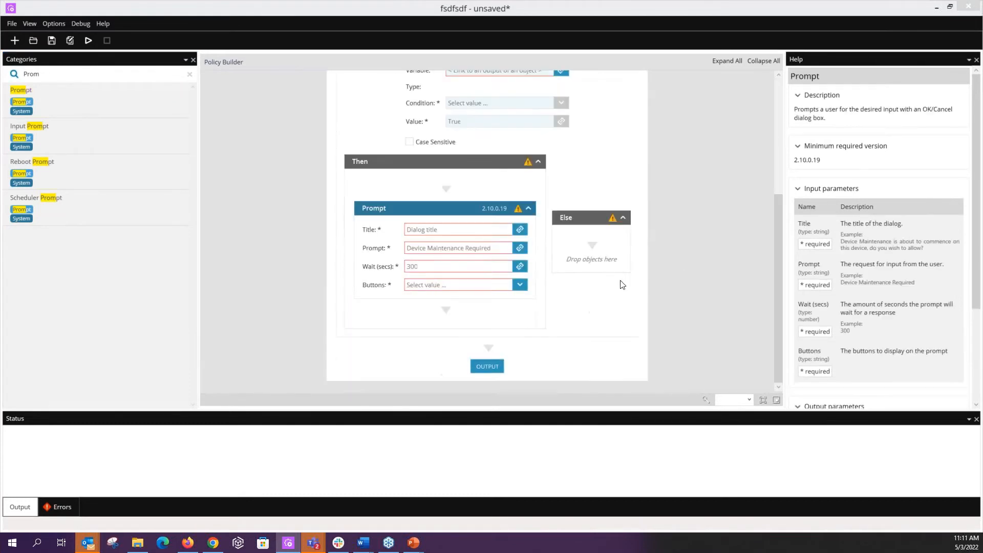
# Step: Title the prompt "Cloean up" with the message "Hey Customer, I am going to run a clean maintenance on your system is that cool?"
pyautogui.click(471, 232)
pyautogui.write('Cloean up')
pyautogui.press('Tab')
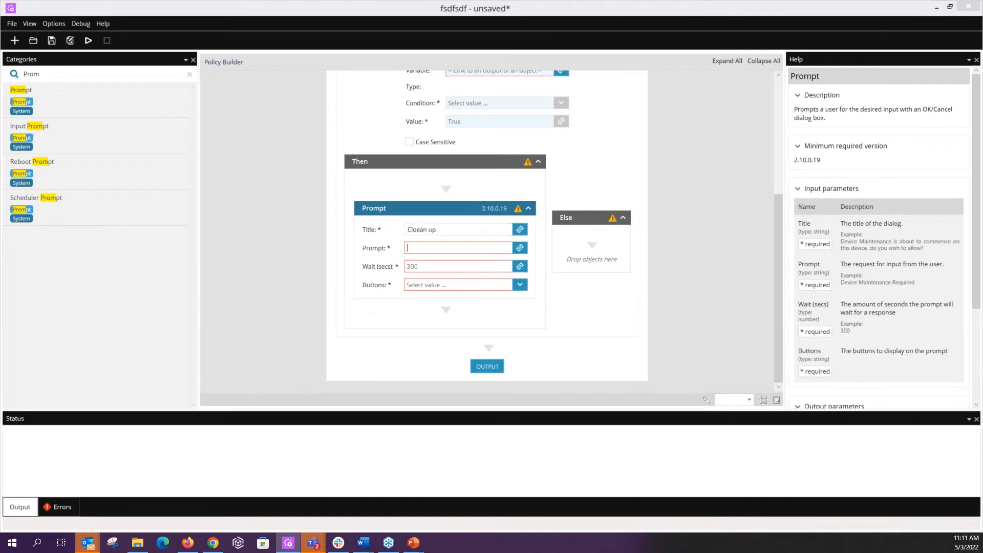
pyautogui.write('Hey Customer')
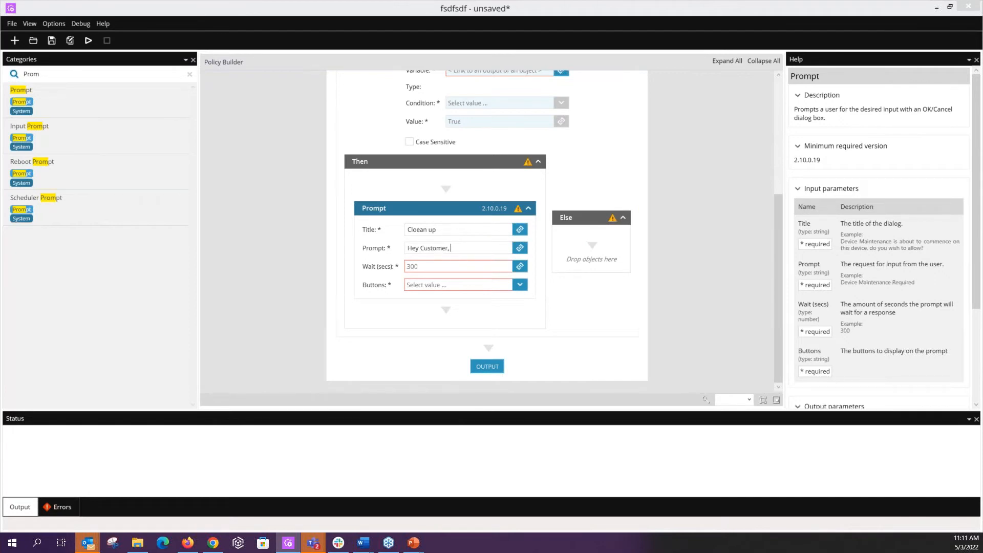
pyautogui.write(', I am going to run a clea')
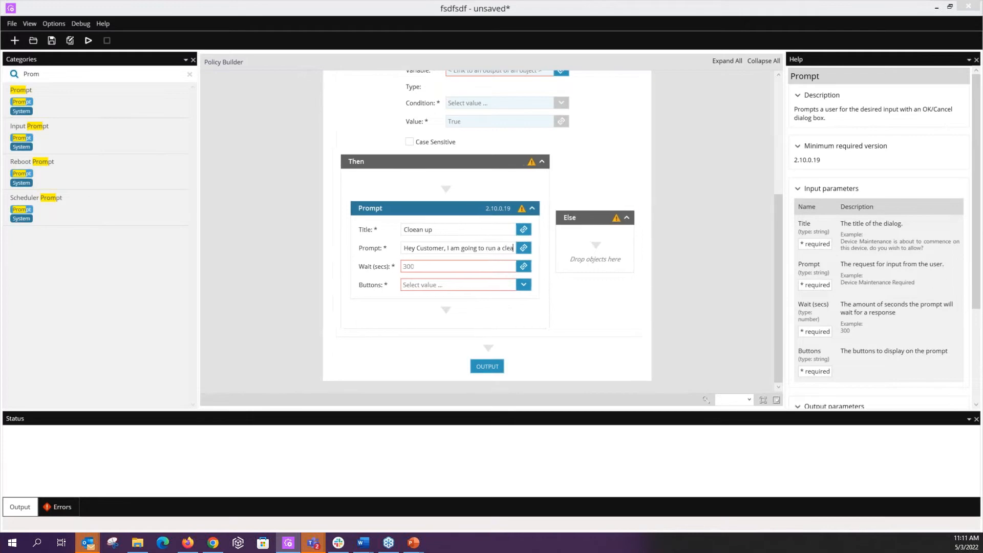
pyautogui.write('n maintenance o')
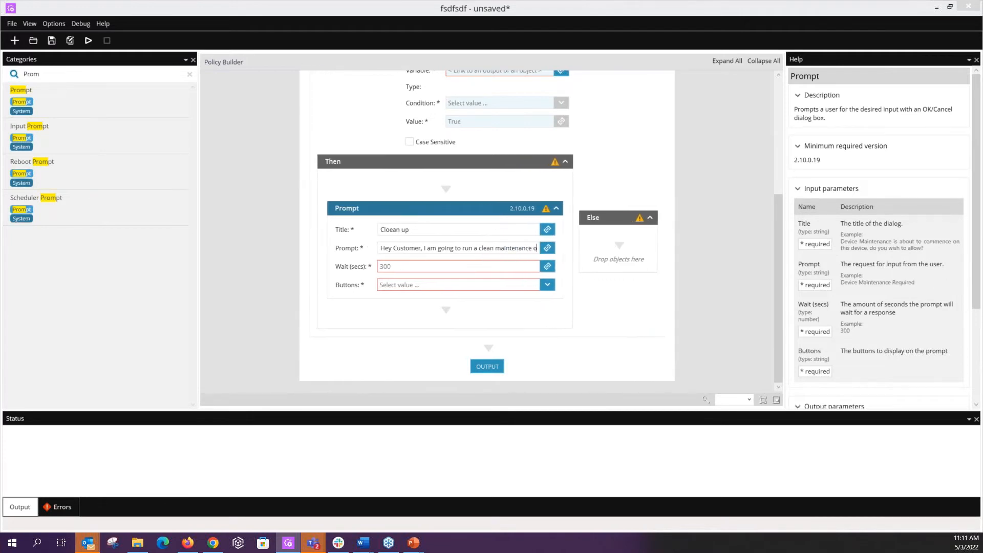
pyautogui.write('n your s')
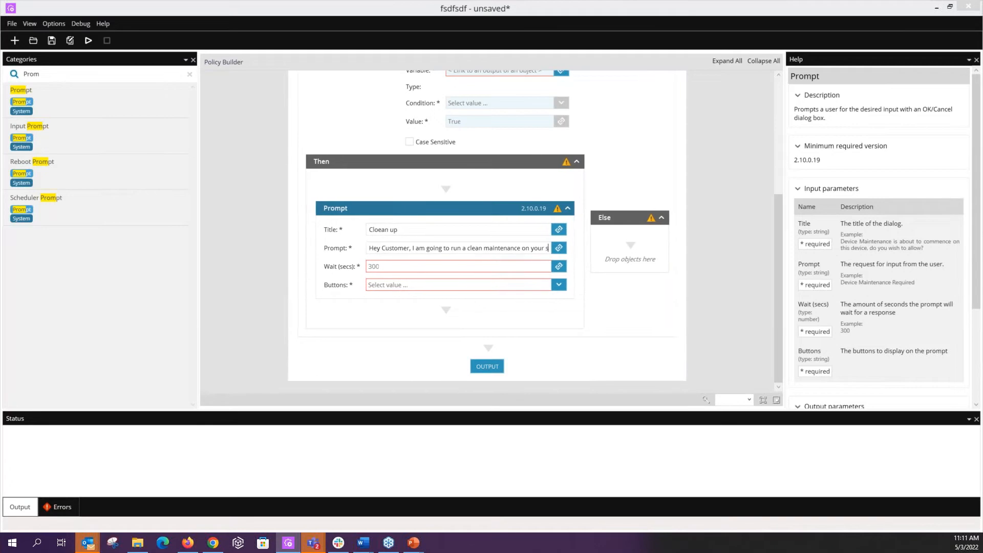
pyautogui.write('ystem is that cool?')
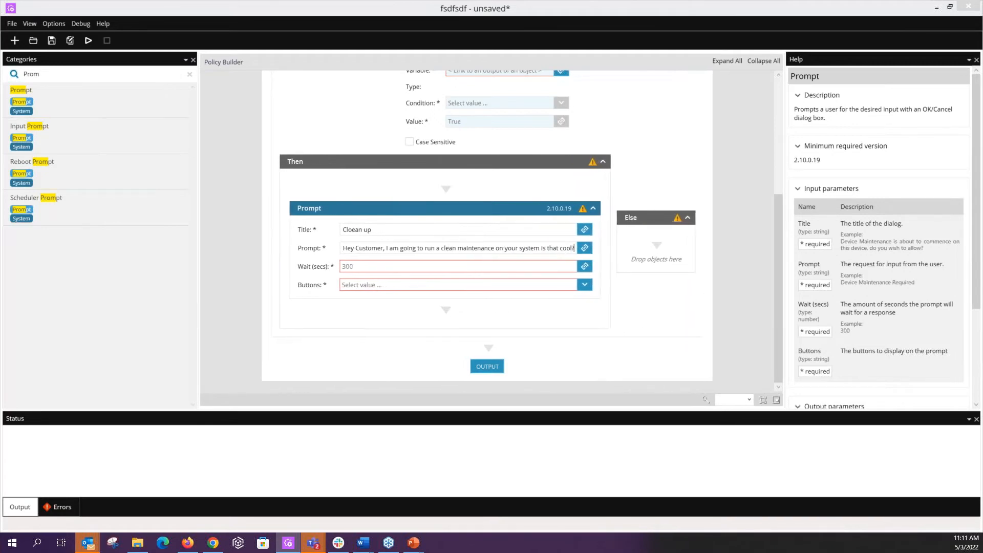
# Step: Set the prompt's wait time to 1500 seconds and its buttons to Yes, No
pyautogui.click(415, 267)
pyautogui.write('1500')
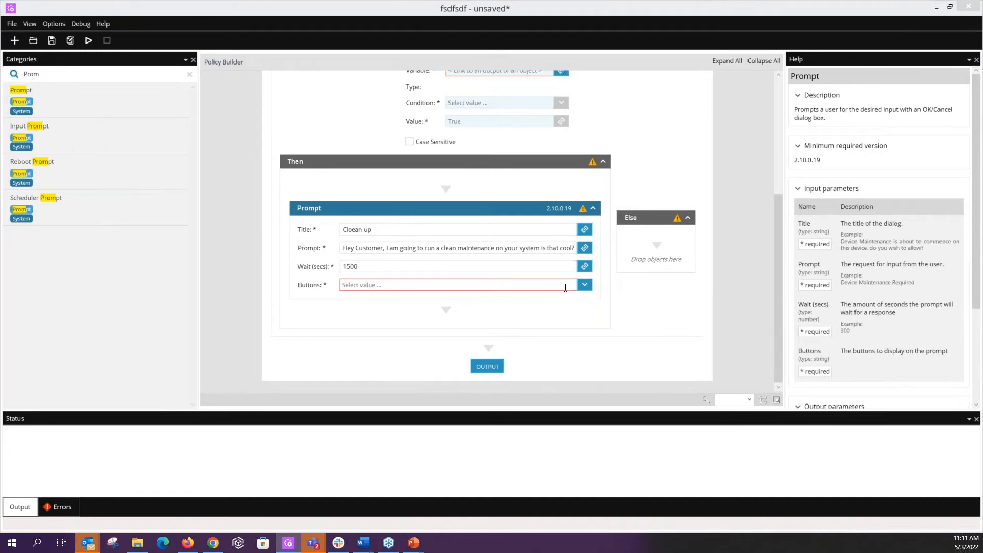
pyautogui.click(585, 285)
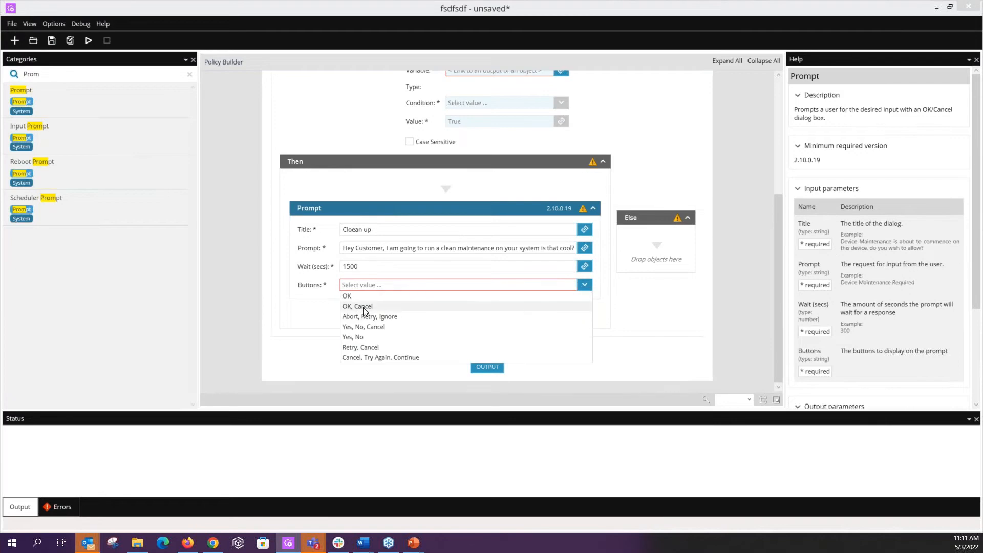
pyautogui.click(365, 337)
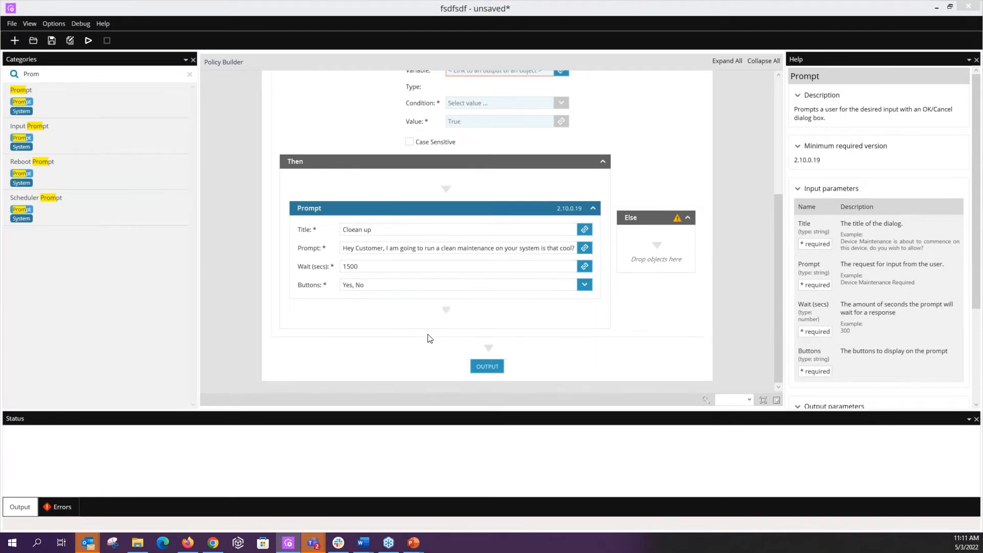
# Step: Delete the Prompt object from the Then branch of the If/Else block
pyautogui.click(104, 74)
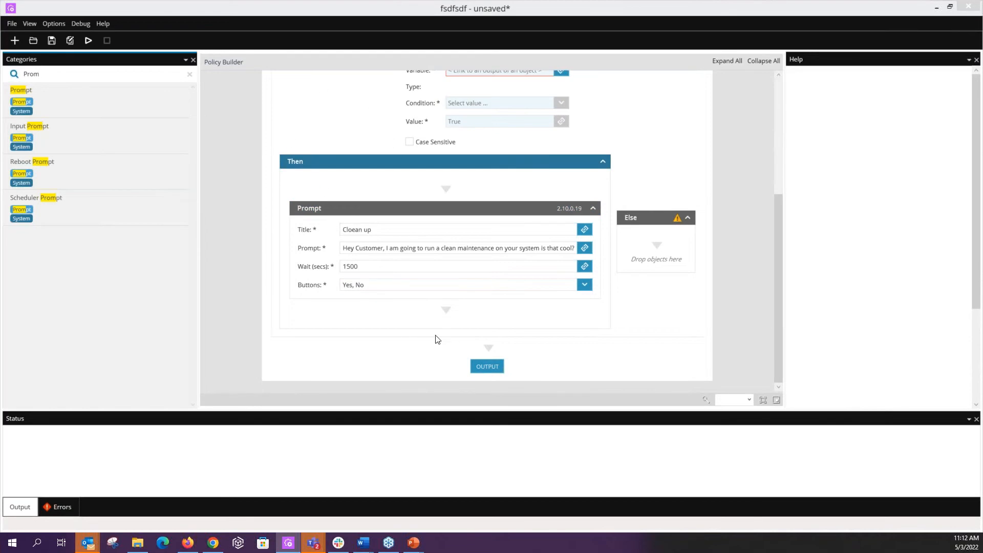
pyautogui.click(449, 209)
pyautogui.rightClick(449, 209)
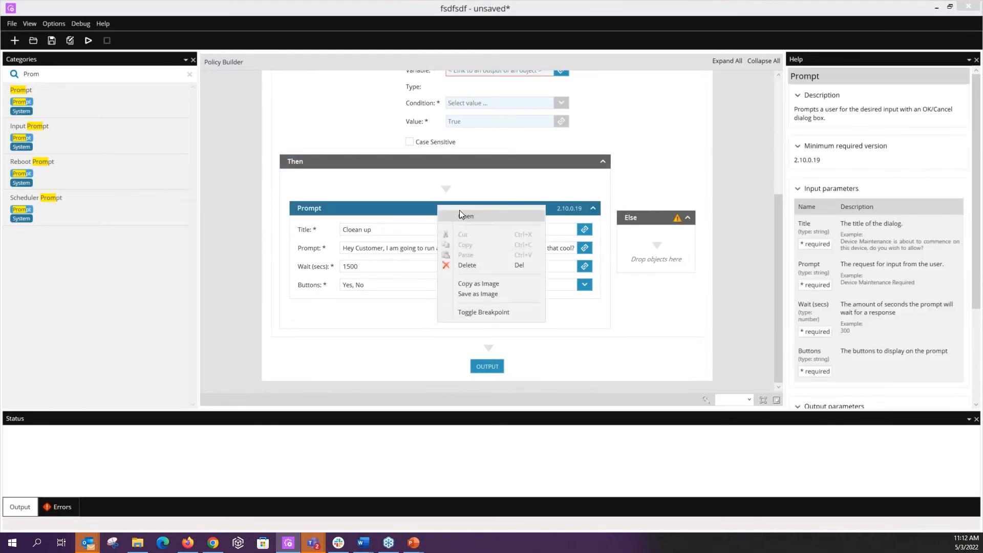
pyautogui.click(474, 265)
pyautogui.scroll(4, 306, 190)
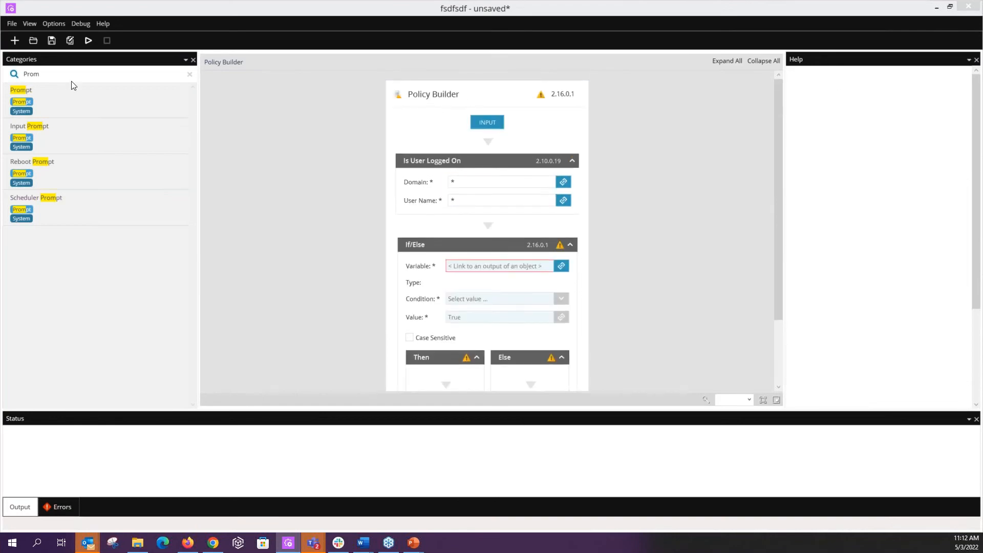
# Step: Find the Prompt object and insert it between Is User Logged On and the If/Else block
pyautogui.moveTo(88, 74); pyautogui.dragTo(23, 73)
pyautogui.press('BackSpace')
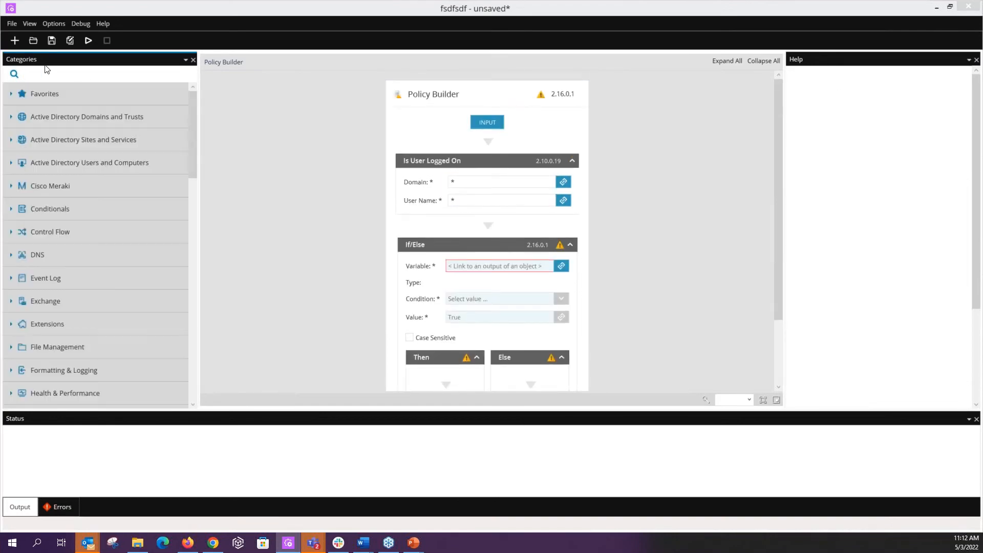
pyautogui.write('Prom')
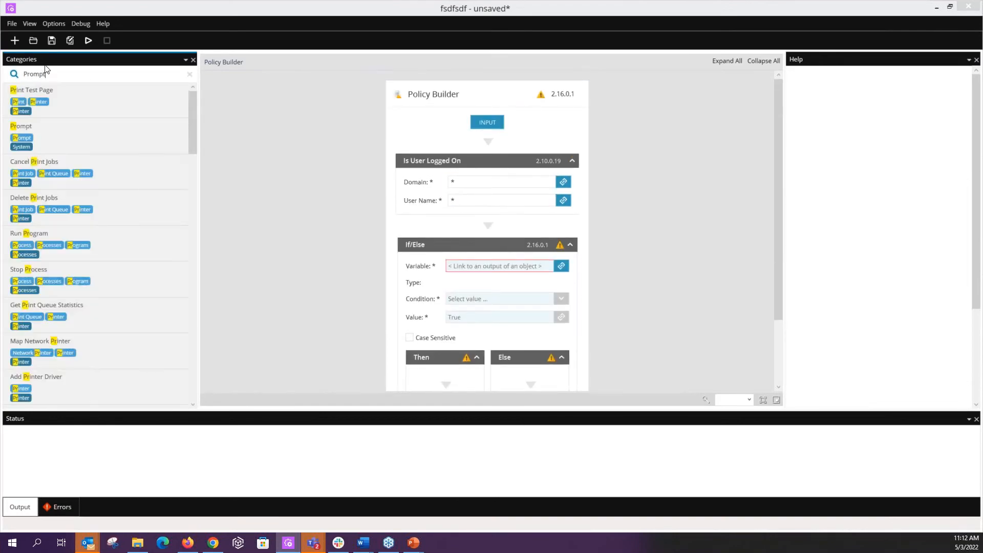
pyautogui.write('pt')
pyautogui.moveTo(100, 95); pyautogui.dragTo(532, 242)
# Step: Set the new prompt's title to "adasda" and its message to "Can I clean your system"
pyautogui.click(487, 266)
pyautogui.write('adasda')
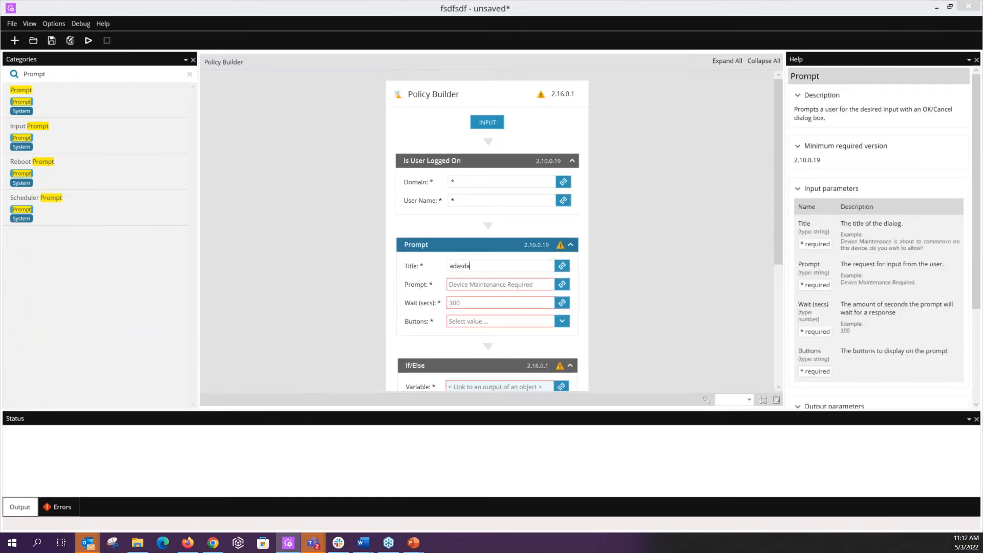
pyautogui.press('Tab')
pyautogui.write('Can I clean your system')
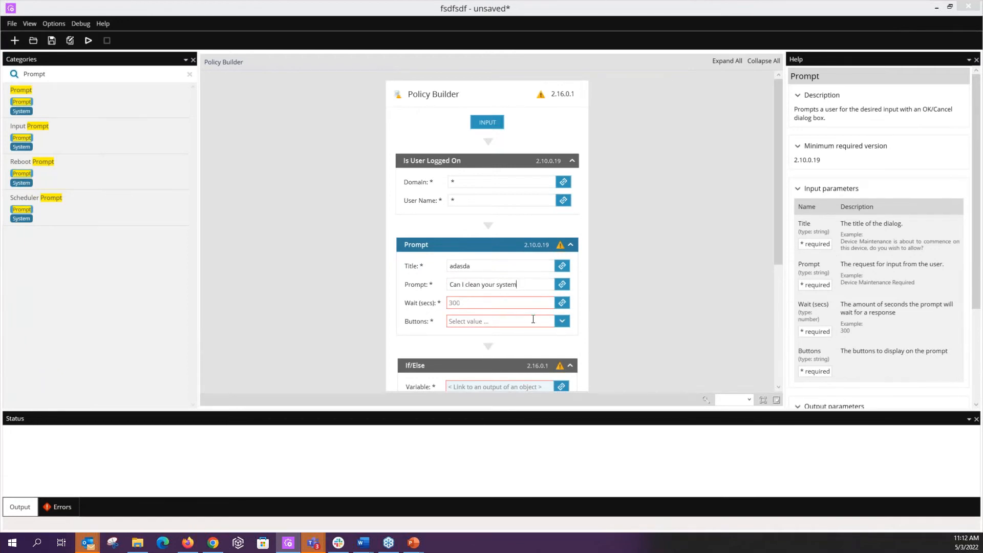
# Step: Give the prompt above the If/Else block a 1500-second wait and Yes, No buttons
pyautogui.press('Tab')
pyautogui.write('1500')
pyautogui.click(561, 321)
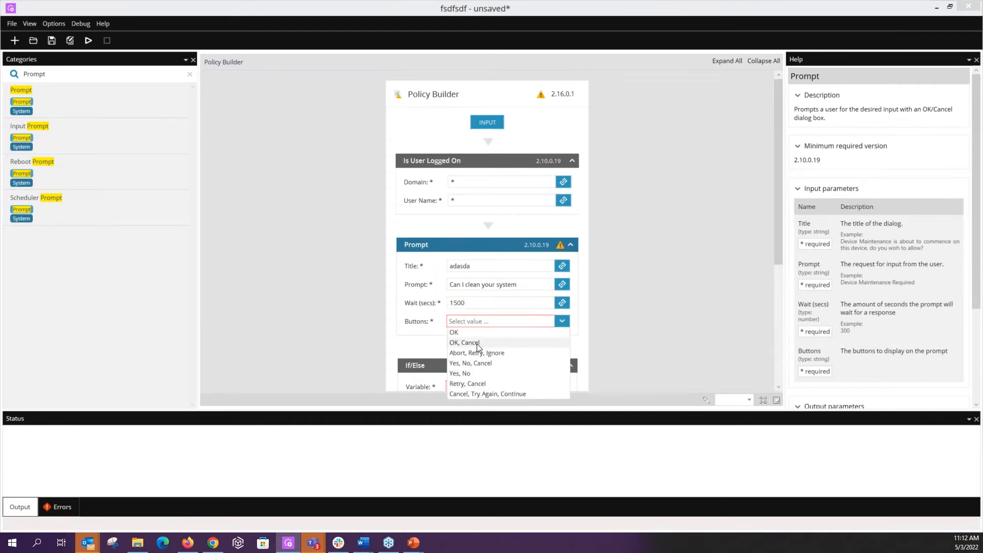
pyautogui.click(504, 373)
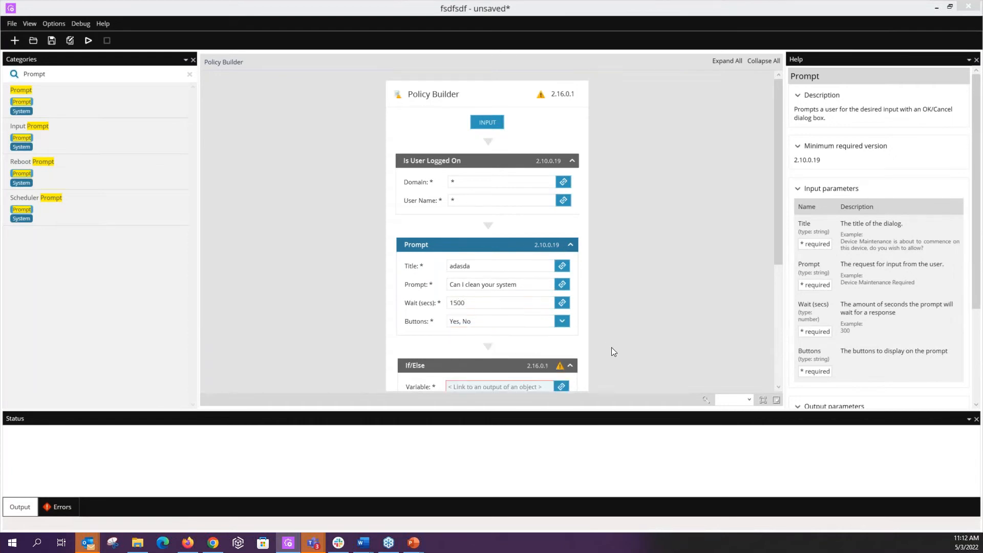
# Step: Link the If/Else variable to the Click Result output of the Prompt object
pyautogui.scroll(-2, 611, 347)
pyautogui.click(559, 337)
pyautogui.click(432, 205)
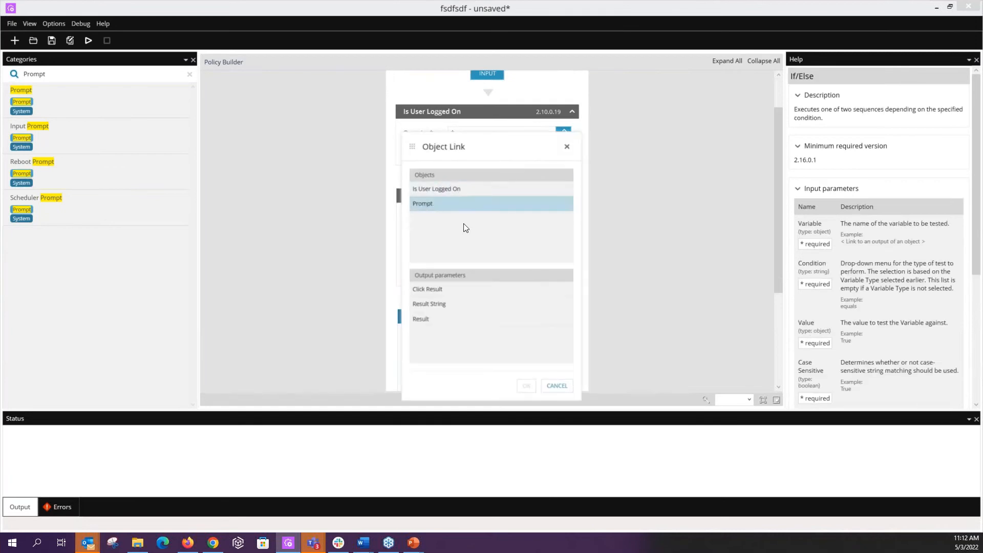
pyautogui.click(447, 288)
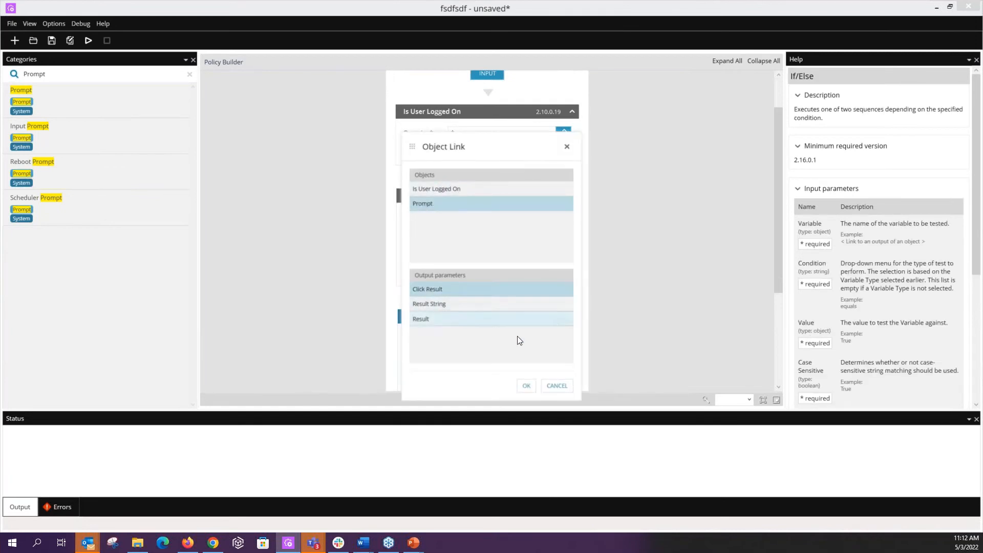
pyautogui.click(526, 389)
# Step: Set the If/Else condition to equals with the value Yes
pyautogui.scroll(-3, 606, 302)
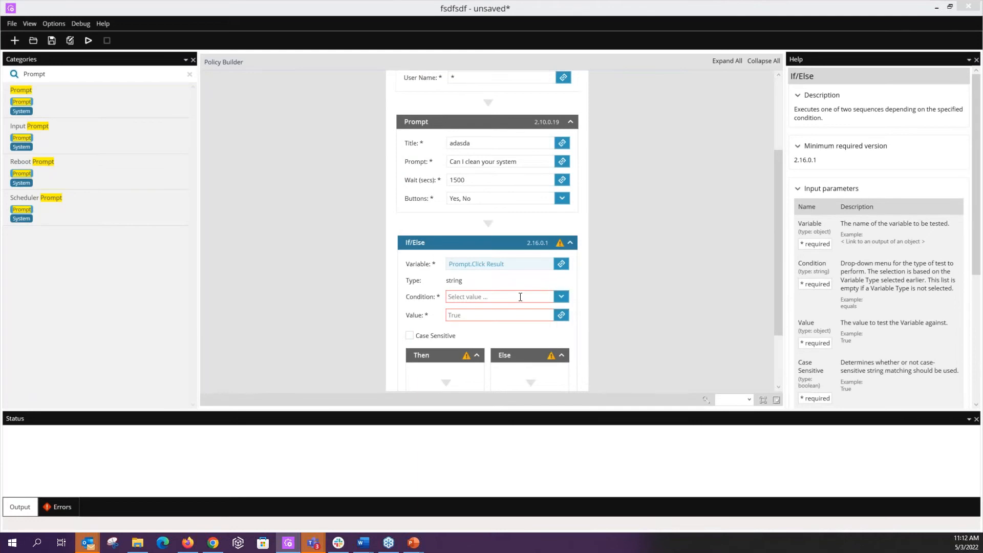
pyautogui.click(562, 297)
pyautogui.click(561, 297)
pyautogui.click(562, 296)
pyautogui.click(458, 308)
pyautogui.click(503, 315)
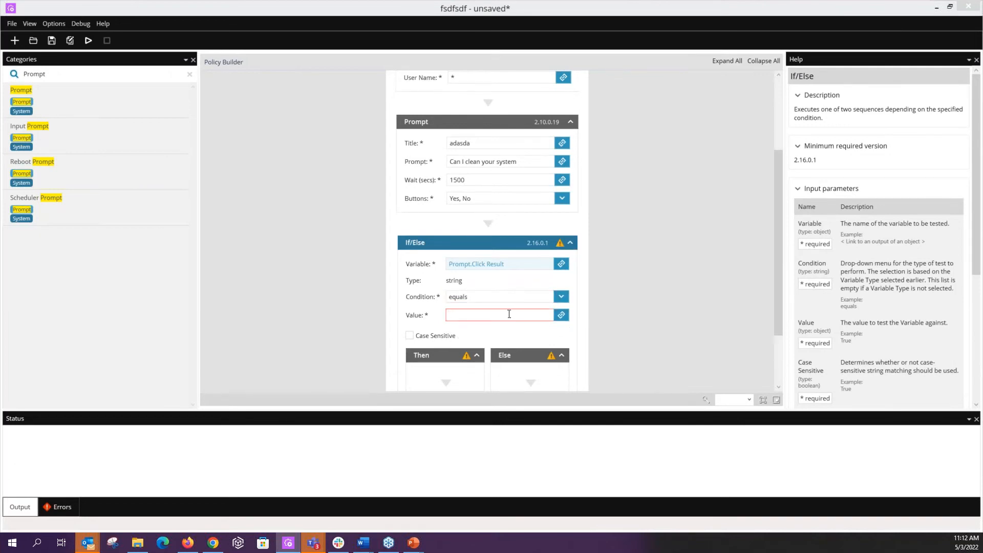
pyautogui.write('Yes')
pyautogui.scroll(-4, 409, 328)
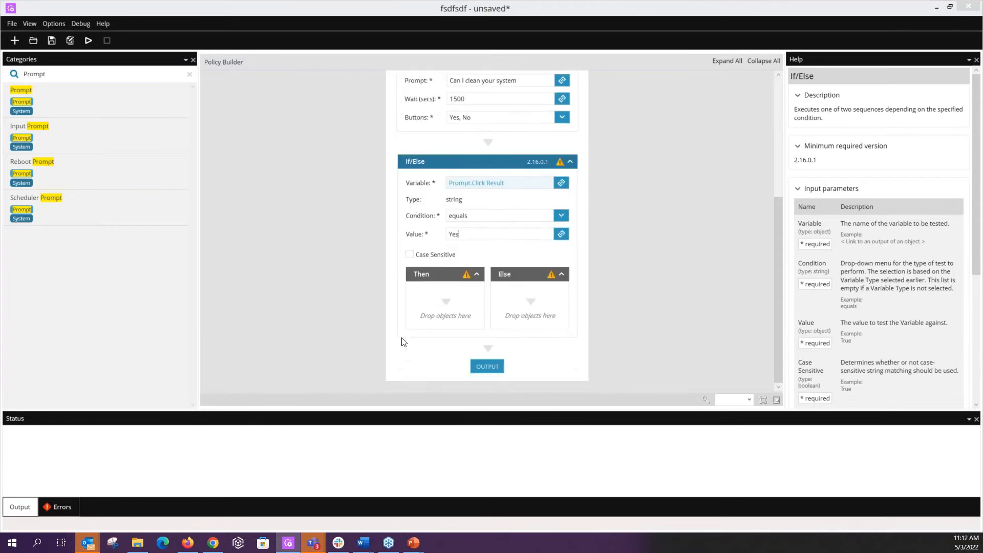
# Step: Find the Log object and add it to the Else branch of the If/Else block
pyautogui.scroll(3, 408, 292)
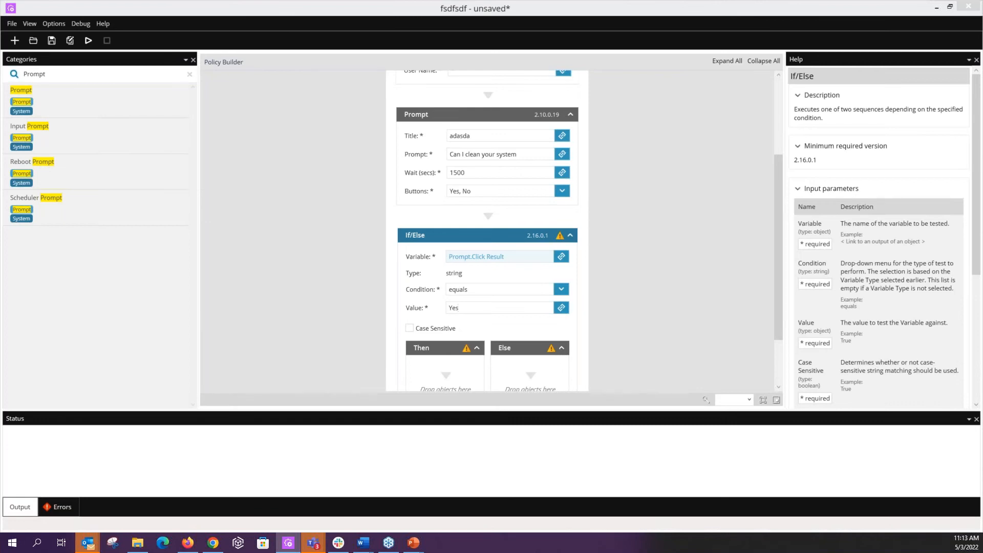
pyautogui.moveTo(72, 73); pyautogui.dragTo(15, 76)
pyautogui.write('Log')
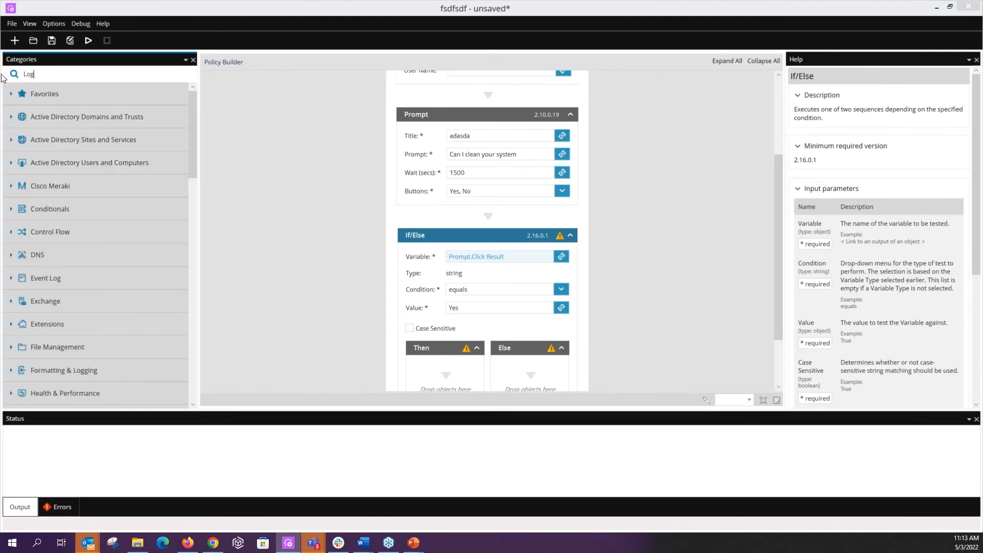
pyautogui.moveTo(71, 93); pyautogui.dragTo(538, 369)
pyautogui.scroll(-3, 648, 299)
# Step: Enter "User has delcined maintenance; try again" as the message of the Log object in the Else branch
pyautogui.click(567, 301)
pyautogui.write('User ')
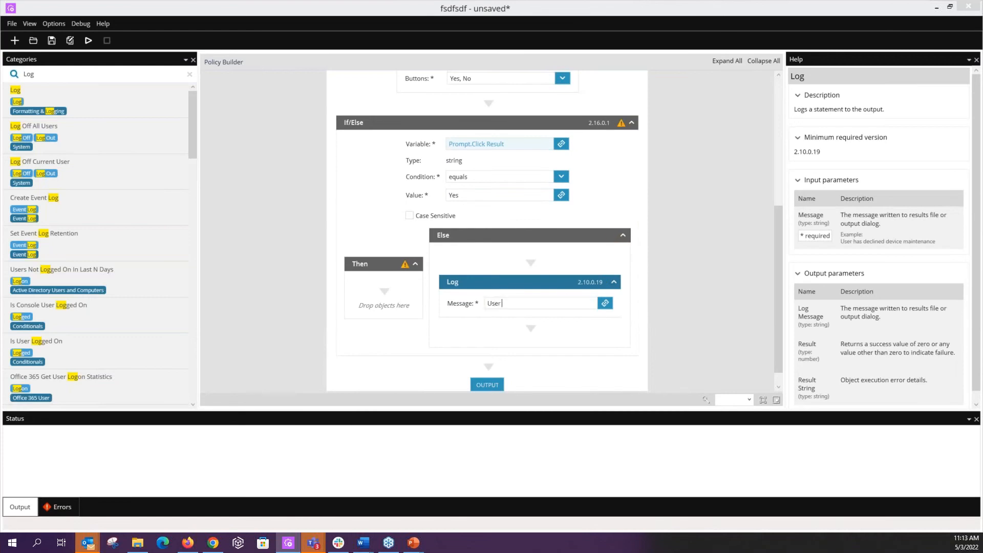
pyautogui.write('has delcined maintenance; try again')
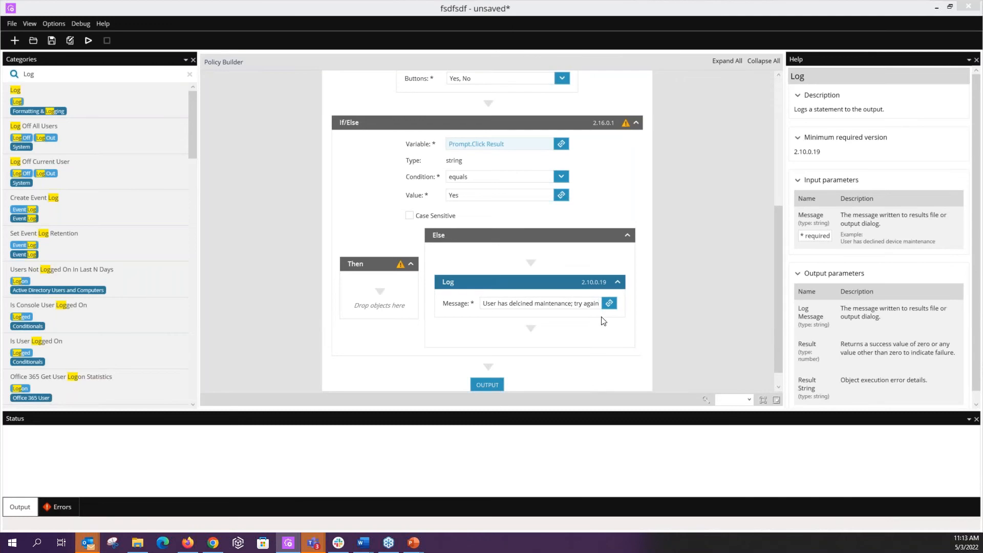
# Step: Find the CleanMgr object and add it to the Then branch of the If/Else block
pyautogui.click(388, 293)
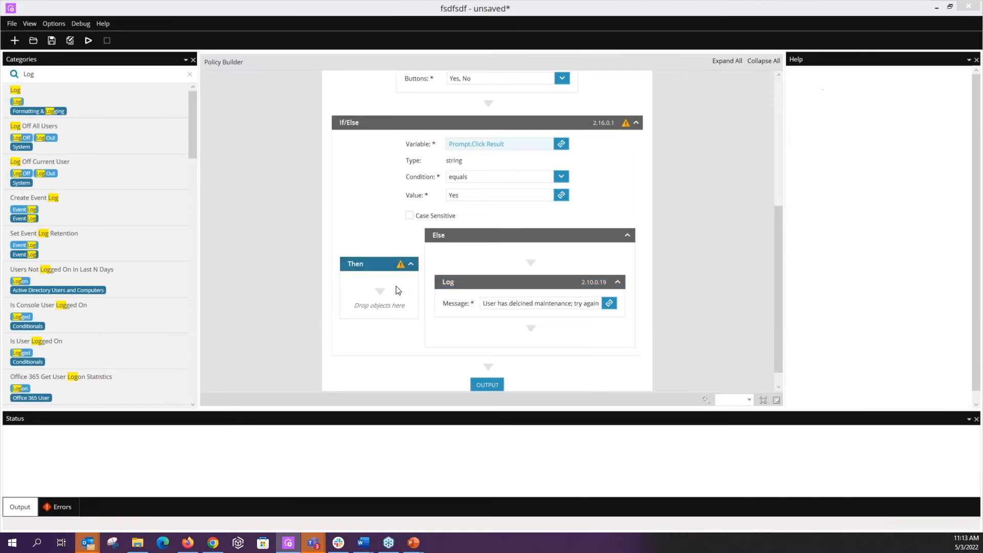
pyautogui.doubleClick(47, 73)
pyautogui.write('clean')
pyautogui.moveTo(24, 90); pyautogui.dragTo(376, 300)
# Step: Enable Temporary Set File, Previous Windows Installations, Recycle Bin and Setup log files in the CleanMgr object
pyautogui.click(311, 101)
pyautogui.click(311, 213)
pyautogui.click(312, 231)
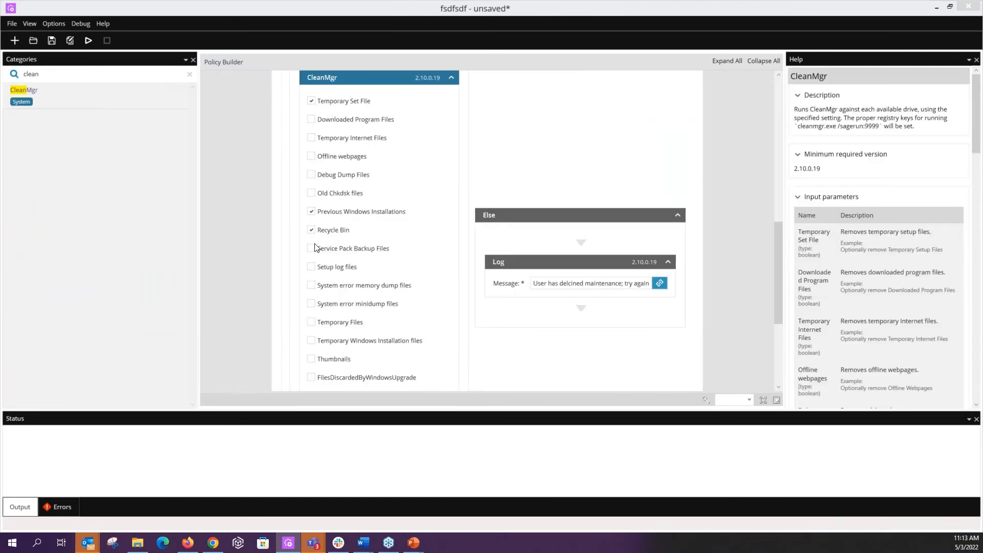
pyautogui.click(312, 267)
# Step: Enable all four per-user and system Windows Error Reporting Files options and Windows upgrade log files in the CleanMgr object
pyautogui.scroll(-3, 318, 341)
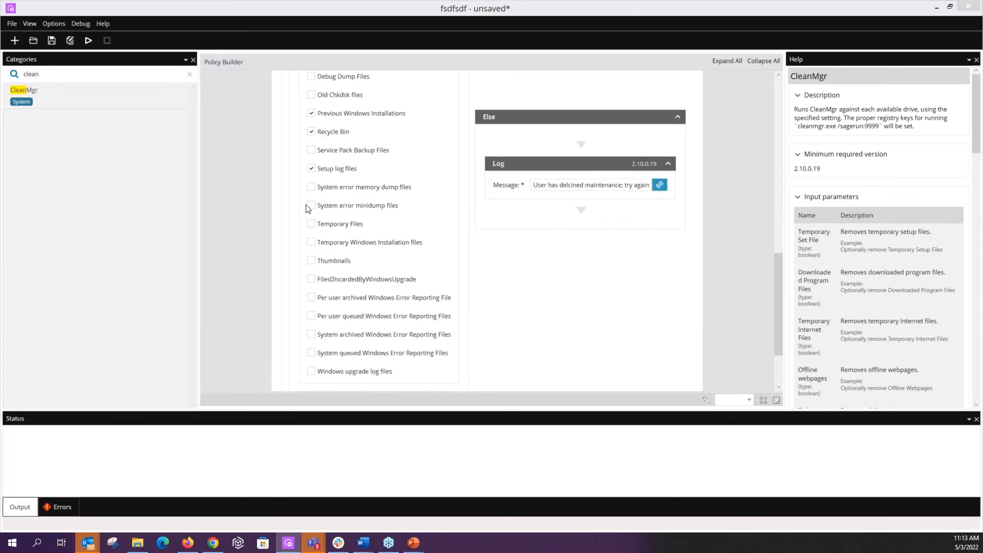
pyautogui.scroll(1, 309, 362)
pyautogui.click(311, 342)
pyautogui.click(311, 323)
pyautogui.click(311, 305)
pyautogui.click(311, 360)
pyautogui.click(311, 380)
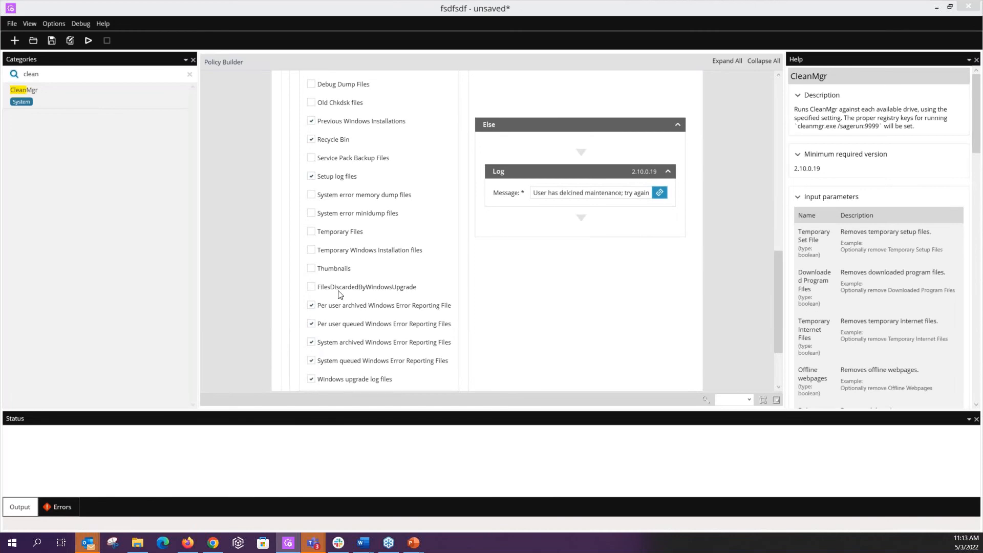
# Step: Enable System error memory dump files and System error minidump files in the CleanMgr object
pyautogui.click(310, 213)
pyautogui.click(315, 196)
pyautogui.scroll(2, 303, 287)
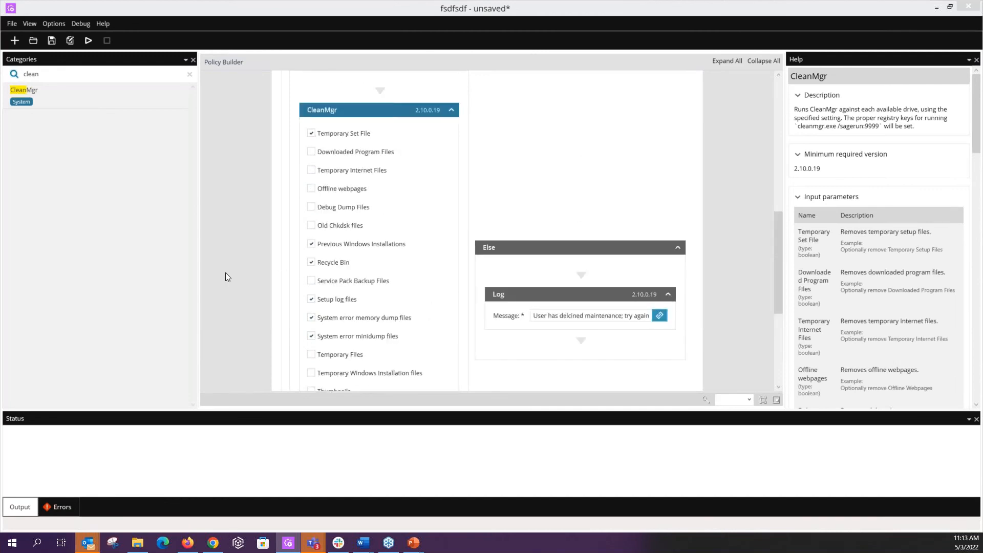
# Step: Find the Delete Temporary Files object and add it above CleanMgr in the Then branch
pyautogui.click(81, 75)
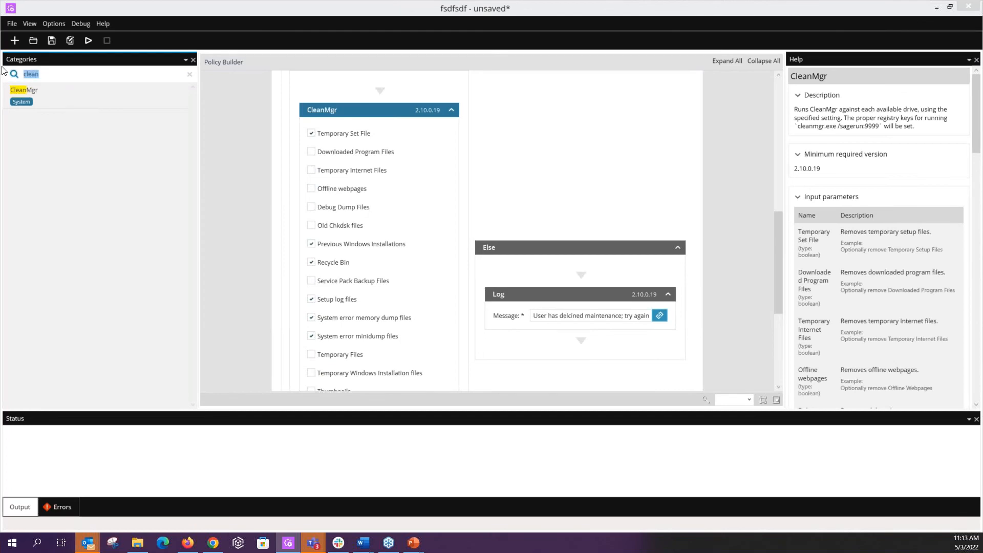
pyautogui.write('delet')
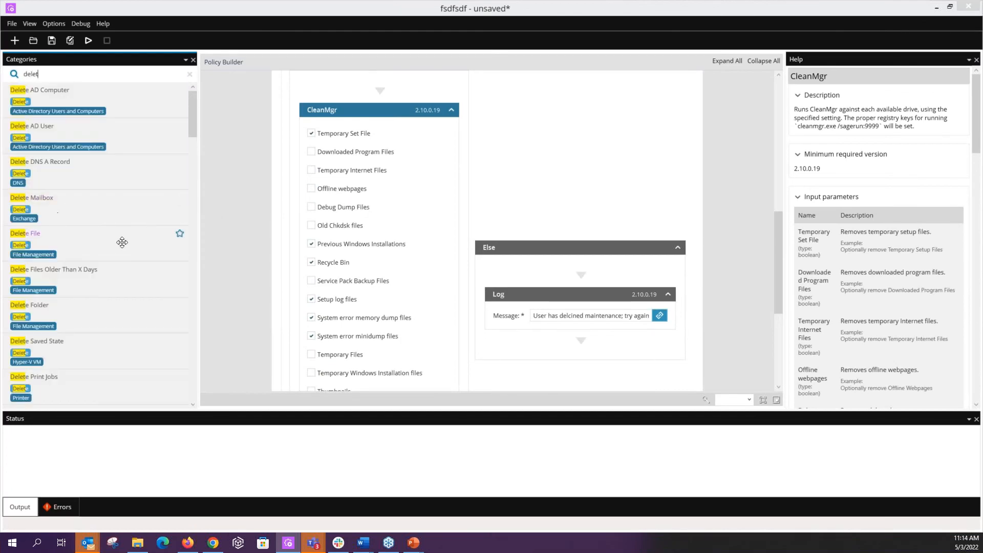
pyautogui.scroll(-2, 122, 242)
pyautogui.moveTo(82, 278); pyautogui.dragTo(357, 103)
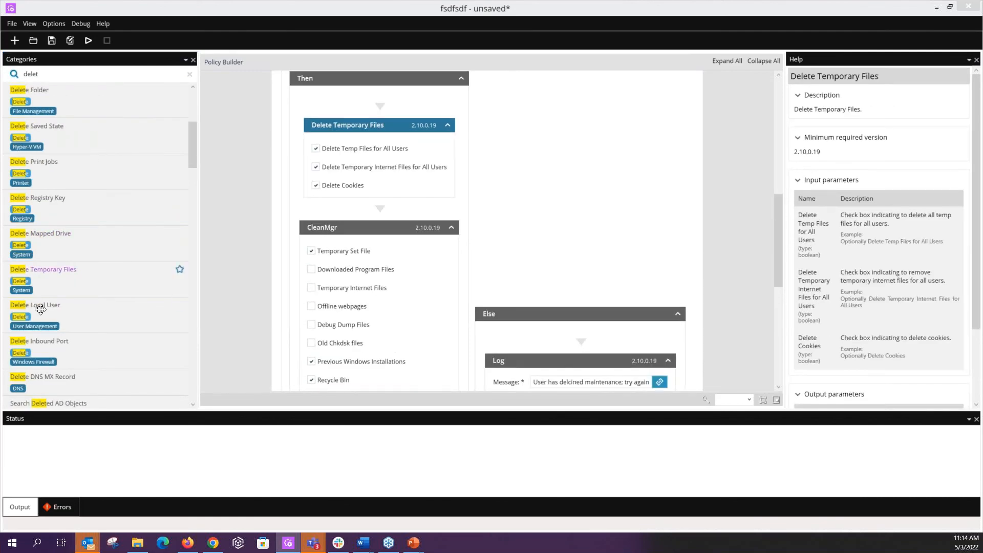
# Step: Add a Delete File object between Delete Temporary Files and CleanMgr in the Then branch
pyautogui.scroll(-3, 126, 292)
pyautogui.scroll(3, 108, 253)
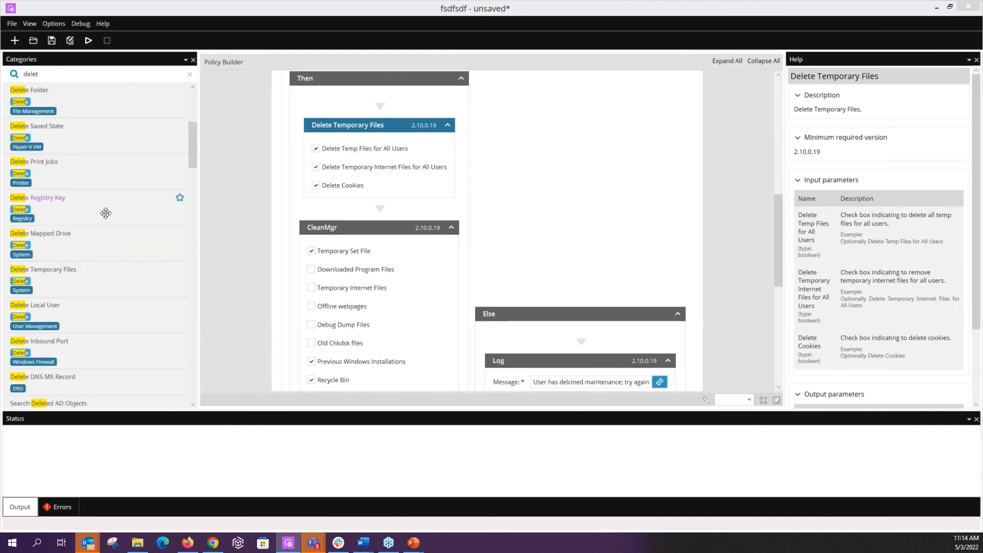
pyautogui.scroll(3, 102, 251)
pyautogui.scroll(-3, 210, 279)
pyautogui.scroll(-3, 118, 270)
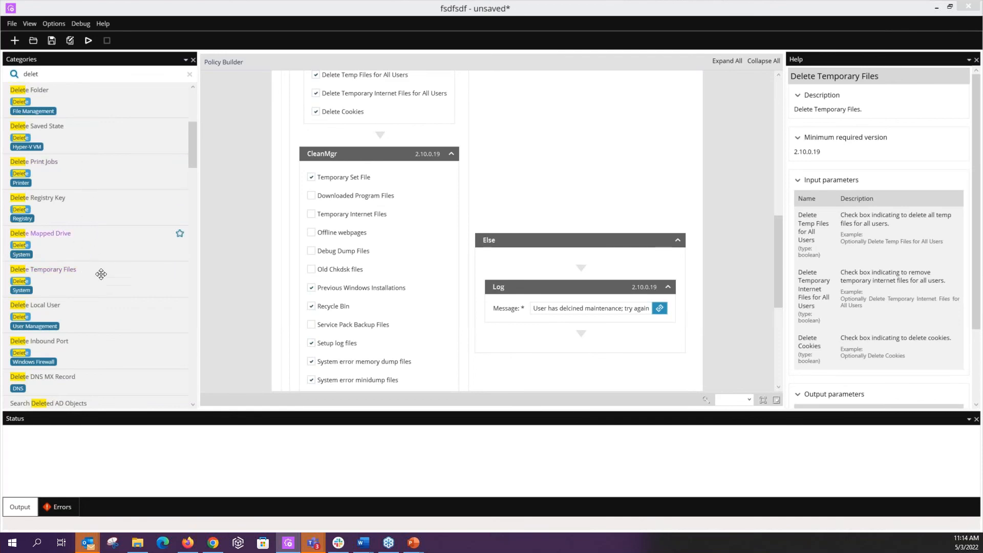
pyautogui.scroll(5, 96, 310)
pyautogui.moveTo(53, 242); pyautogui.dragTo(323, 153)
pyautogui.click(370, 178)
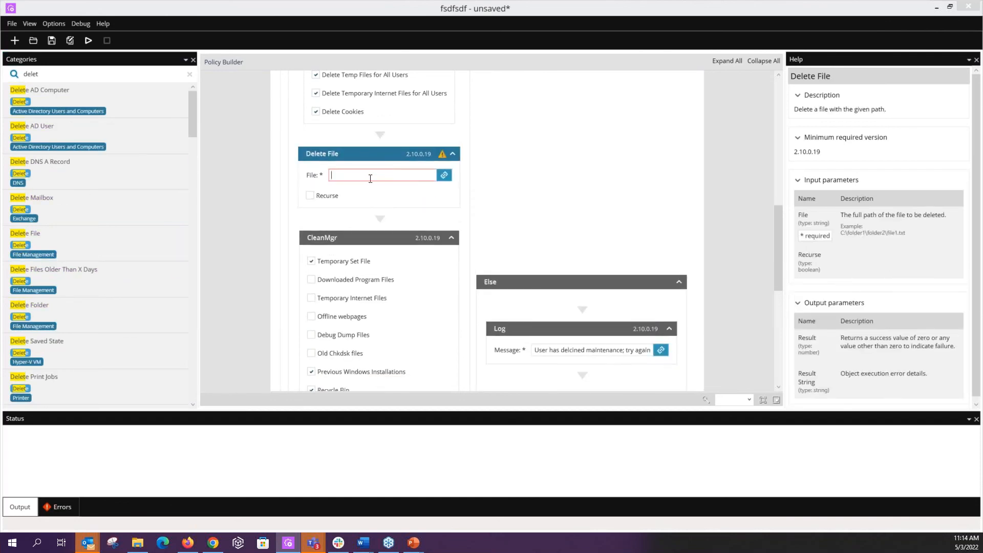
# Step: Remove the Delete File object from the Then branch
pyautogui.rightClick(379, 156)
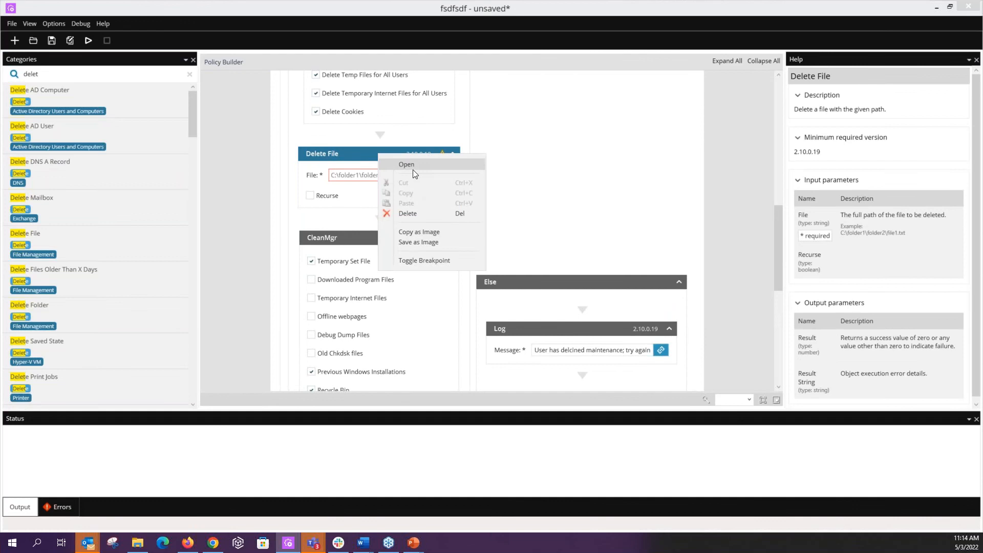
pyautogui.click(421, 208)
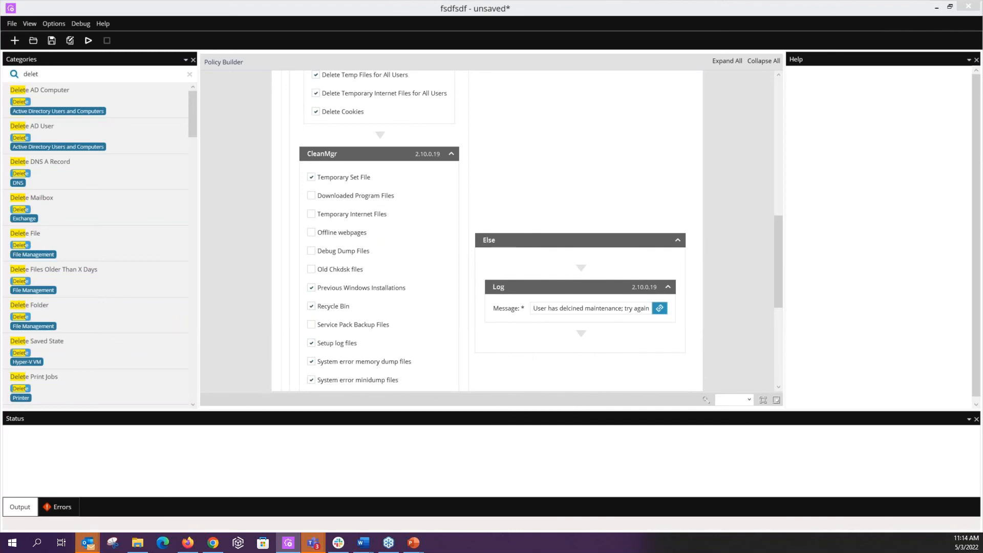
pyautogui.scroll(-5, 401, 236)
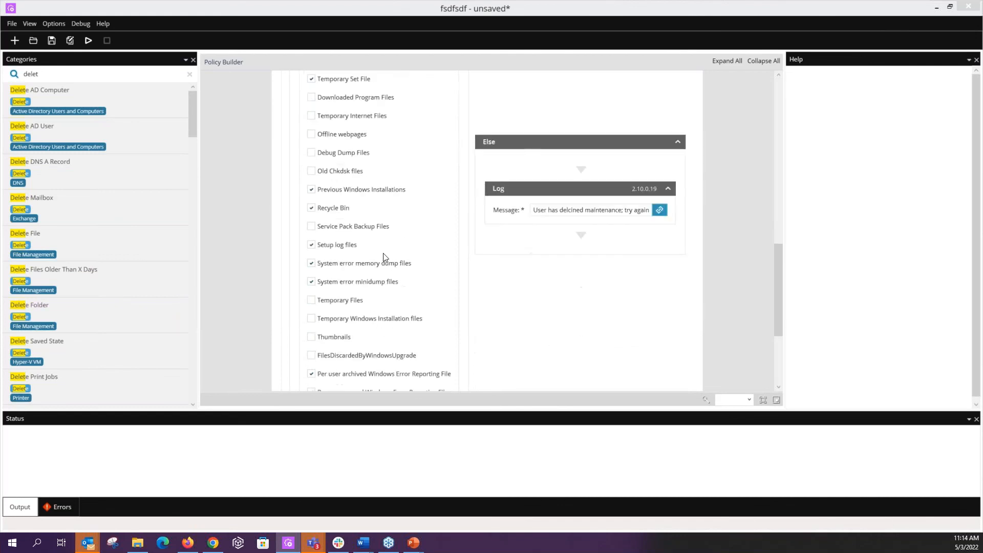